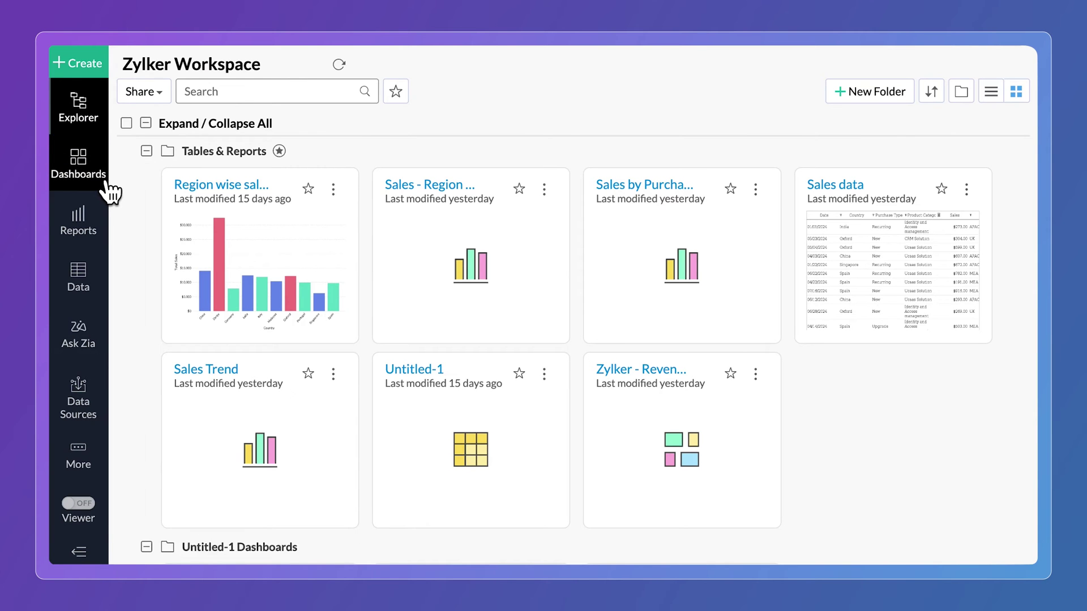
# - Open the Zylker - Revenue Dashboard and start sharing it with new users
pyautogui.click(110, 189)
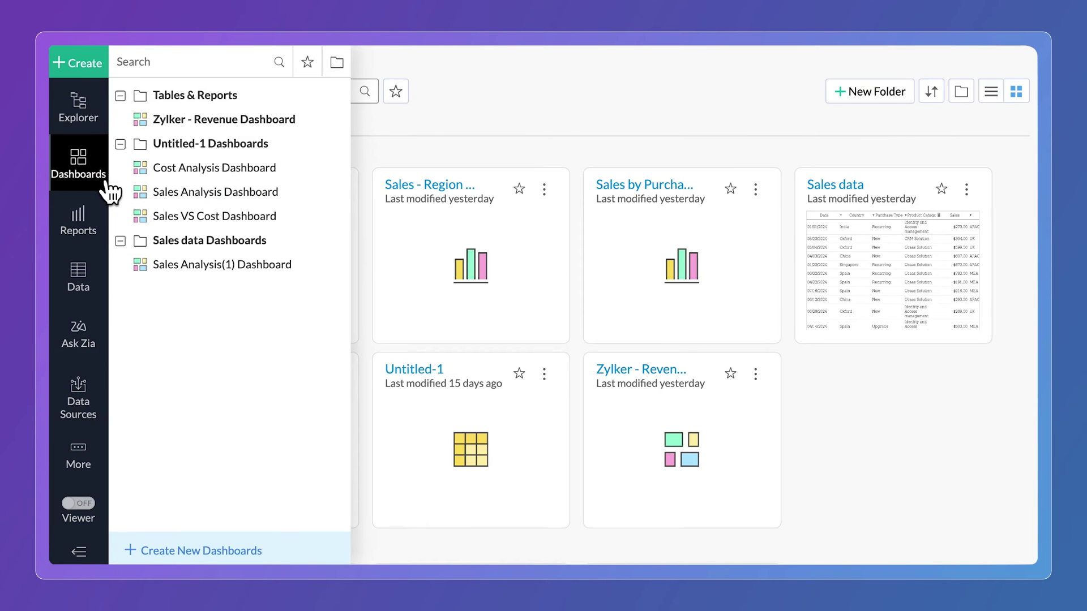
pyautogui.click(138, 121)
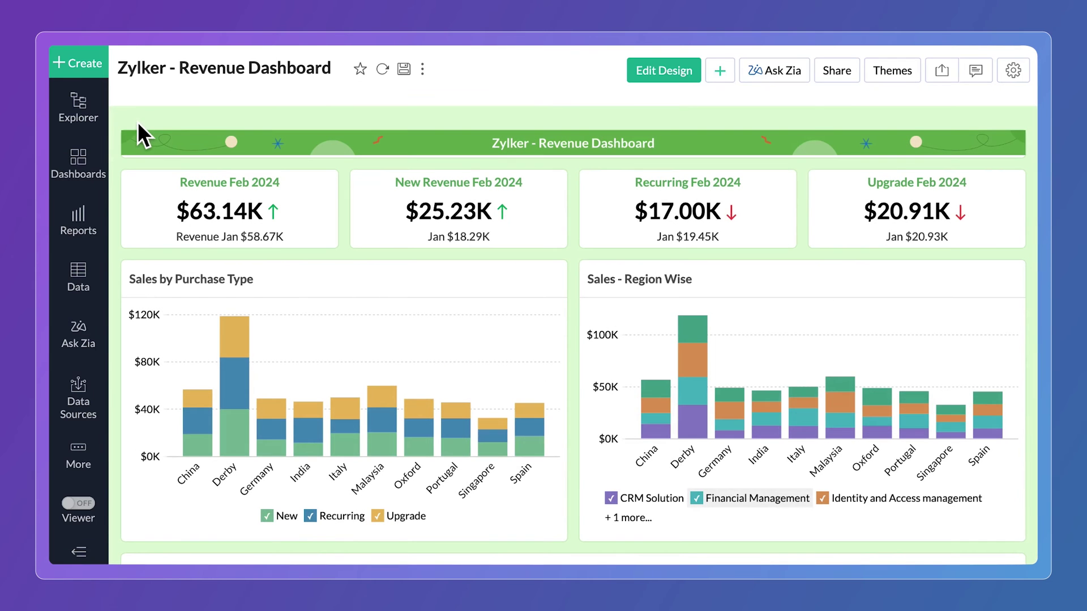
pyautogui.click(846, 82)
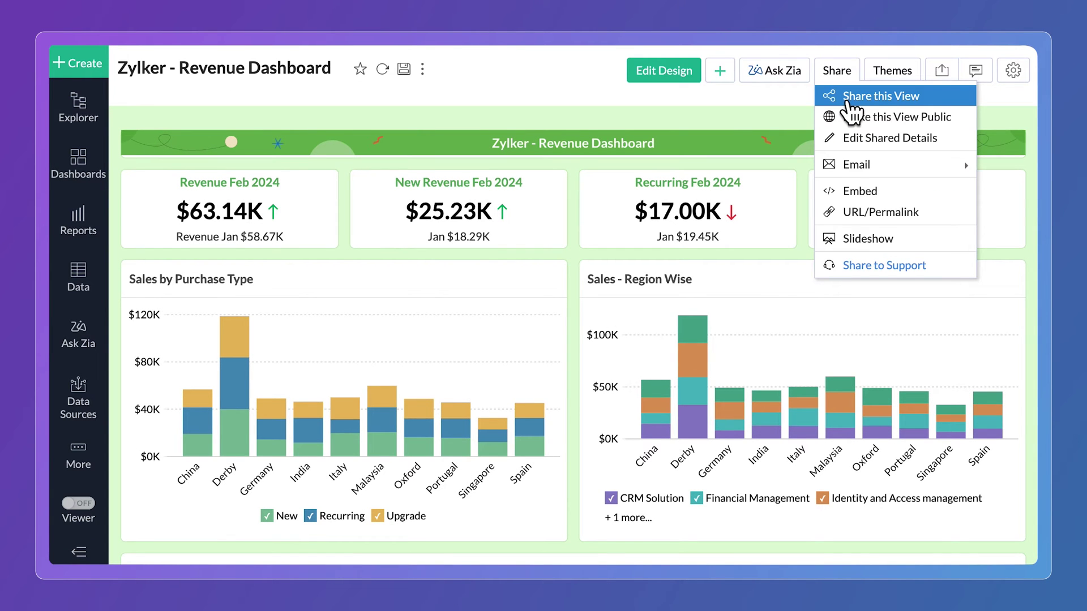
pyautogui.click(851, 96)
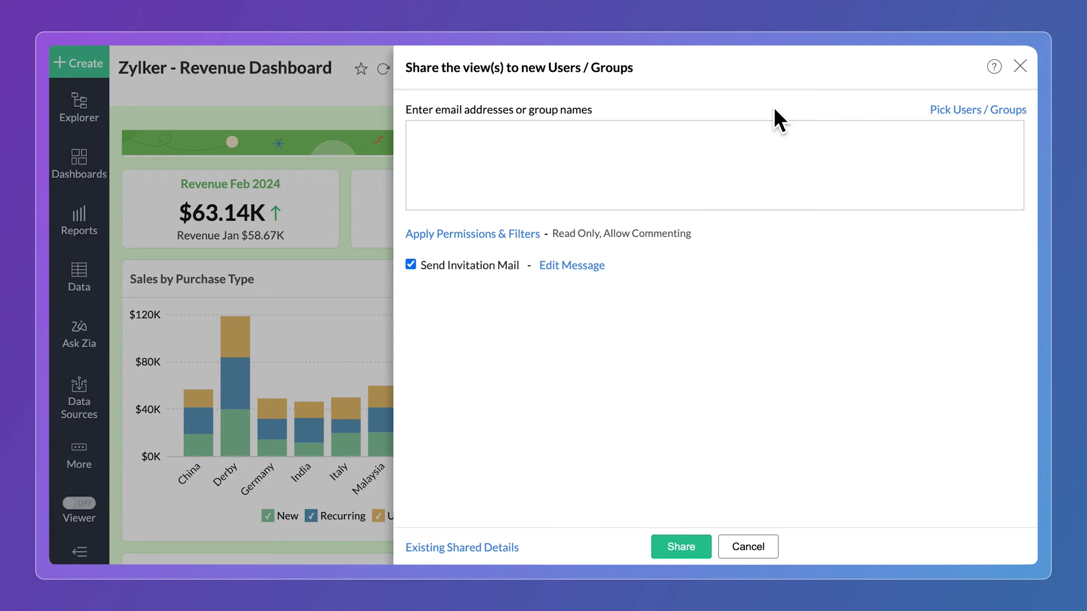
# - Add one recipient from the email suggestion and two contacts from Pick Users / Groups
pyautogui.click(736, 141)
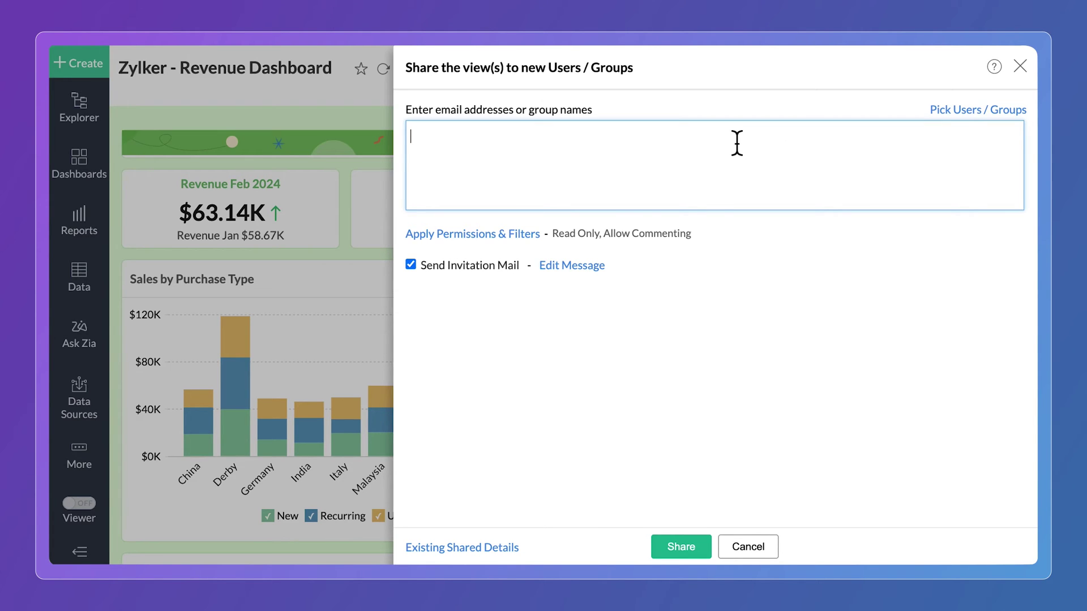
pyautogui.write('Jas')
pyautogui.press('Return')
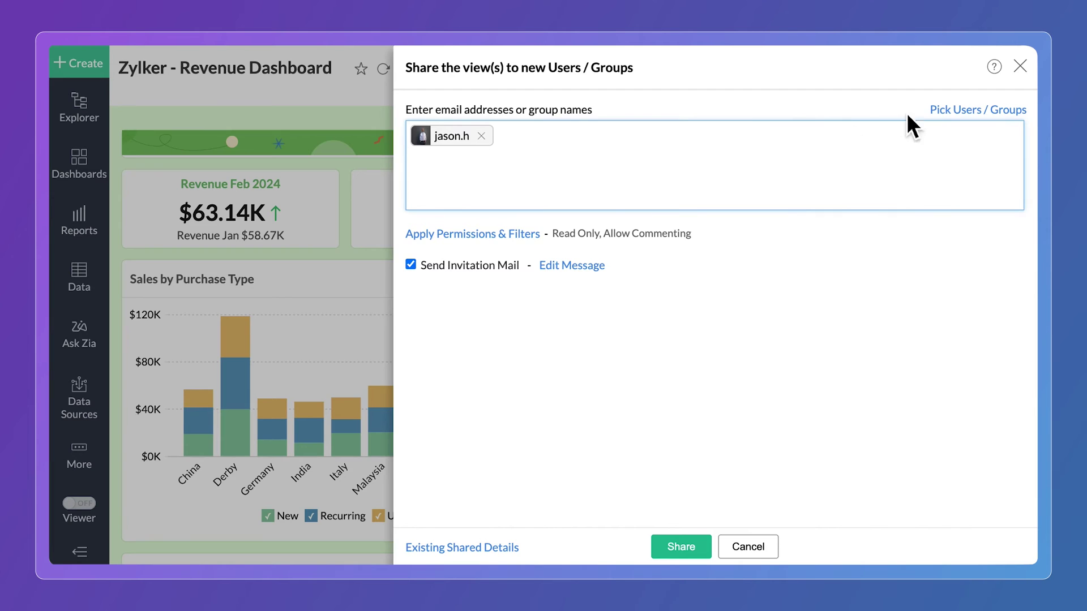
pyautogui.click(976, 109)
pyautogui.click(803, 214)
pyautogui.click(803, 303)
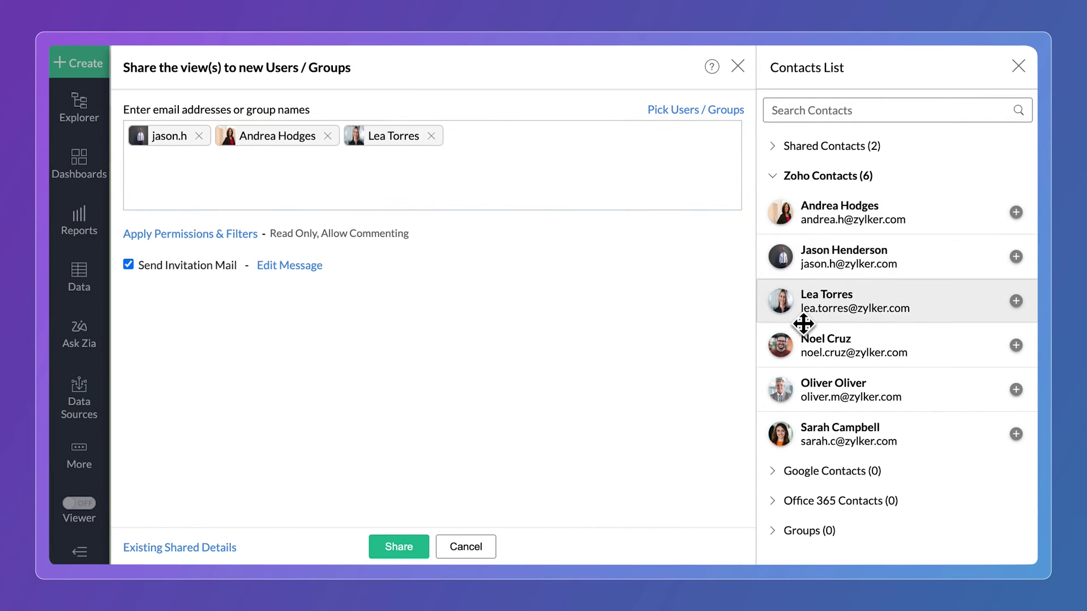
pyautogui.click(1018, 66)
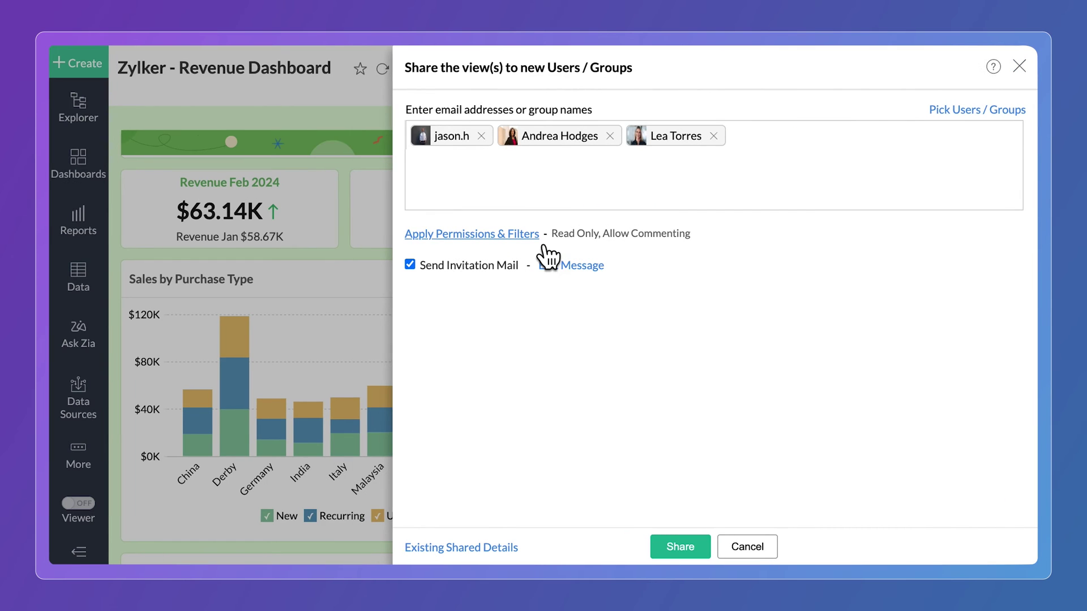
# - Grant all read options, including export, underlying data, drill down and Zia Insights
pyautogui.click(535, 235)
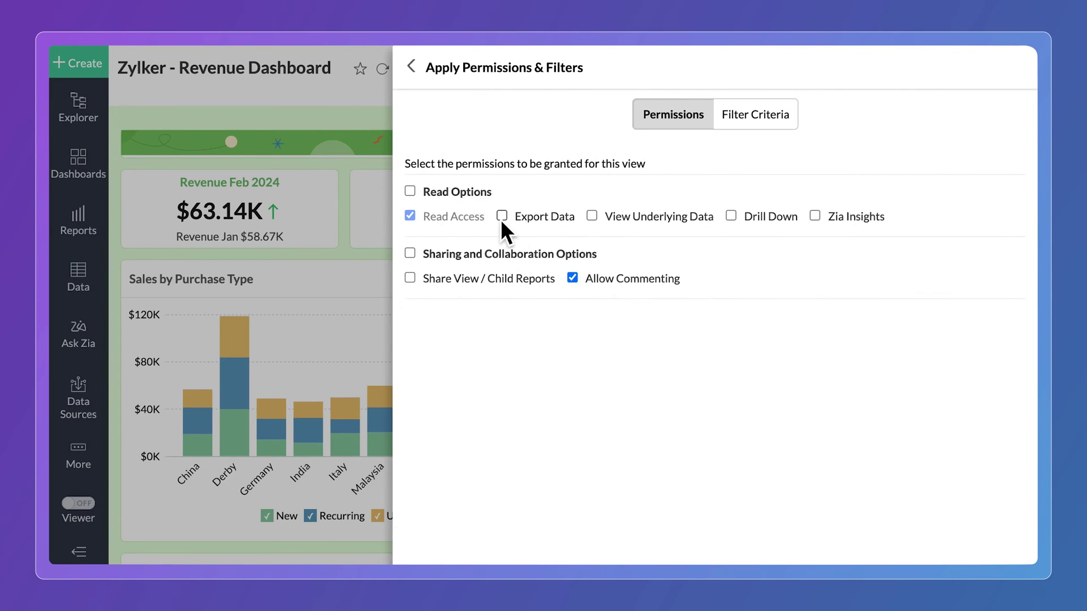
pyautogui.click(415, 195)
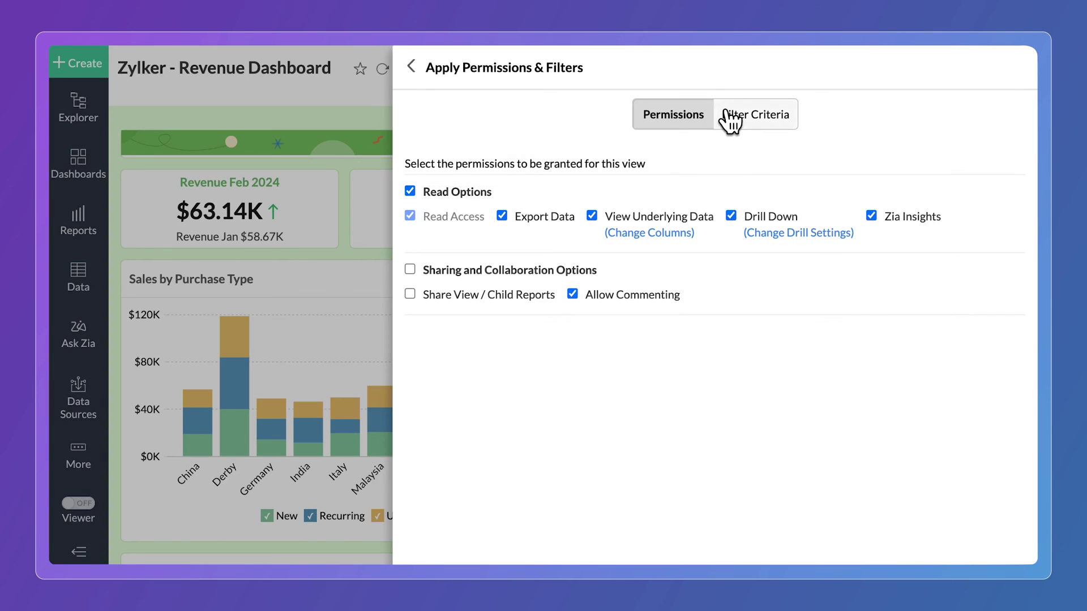
# - Filter the share to "Sales data"."Region"='APAC' and preview the filtered dashboard
pyautogui.click(765, 136)
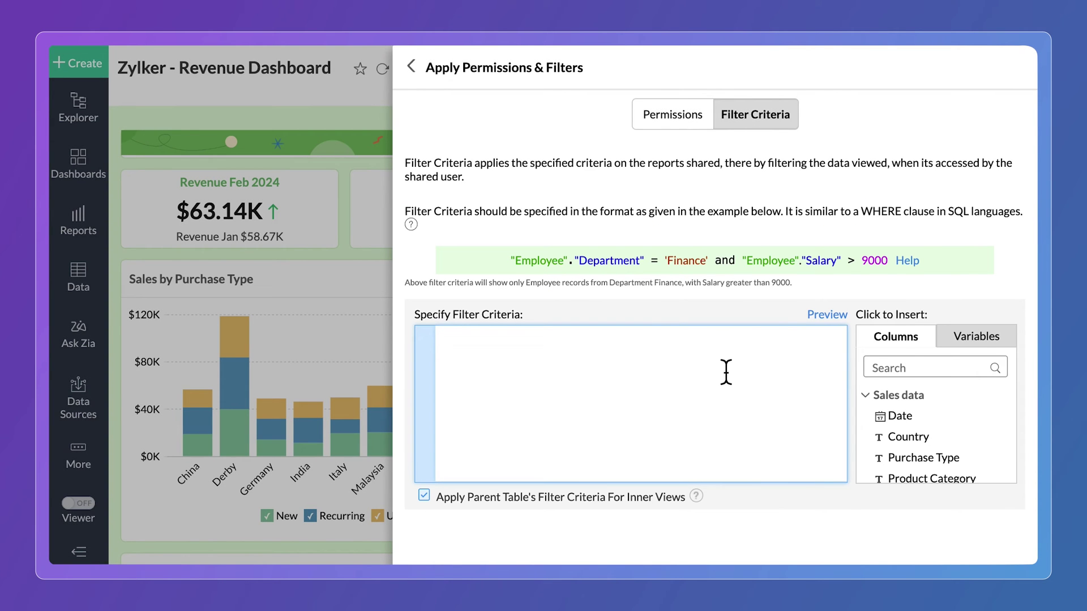
pyautogui.scroll(-2, 893, 429)
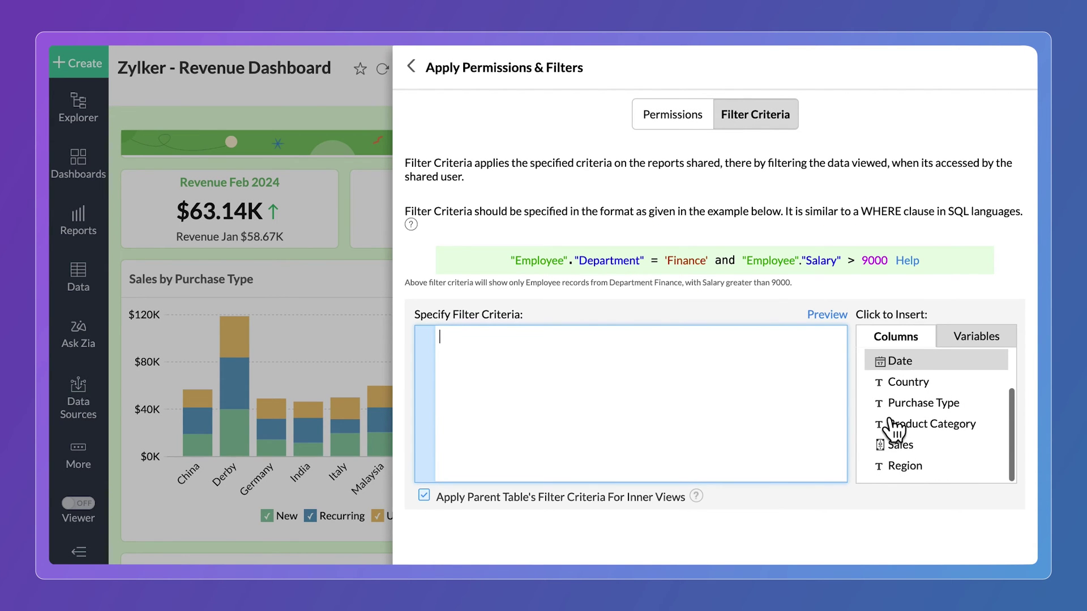
pyautogui.click(900, 473)
pyautogui.write("='")
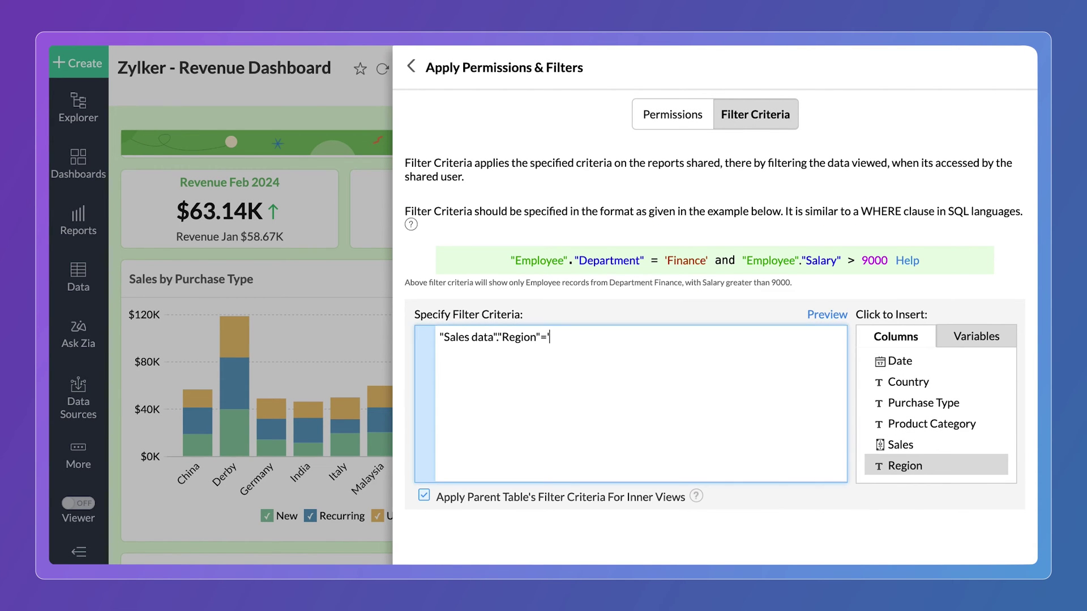
pyautogui.write("APAC'")
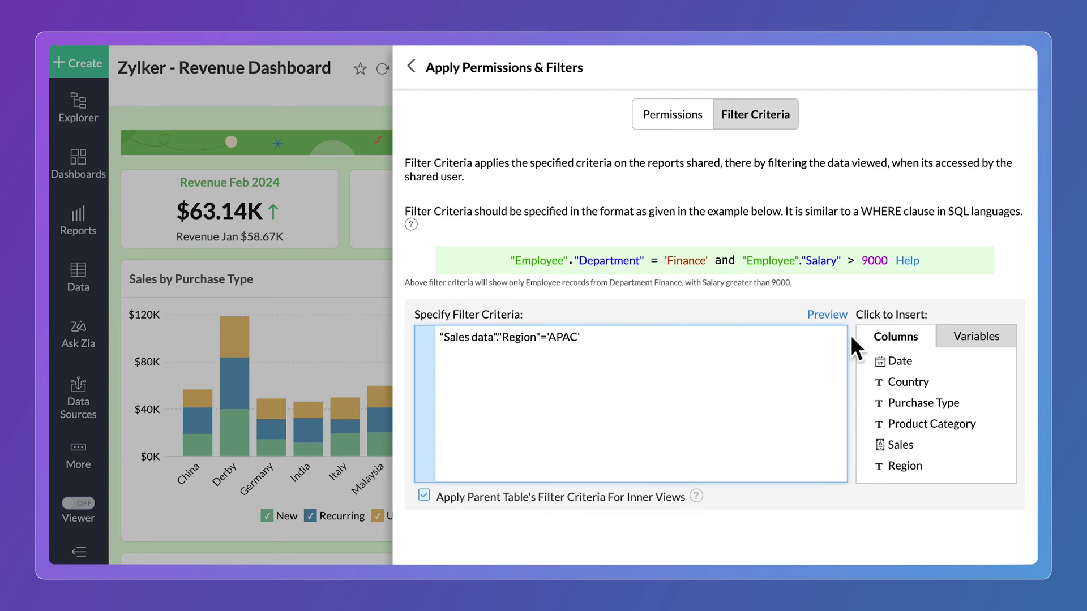
pyautogui.click(838, 316)
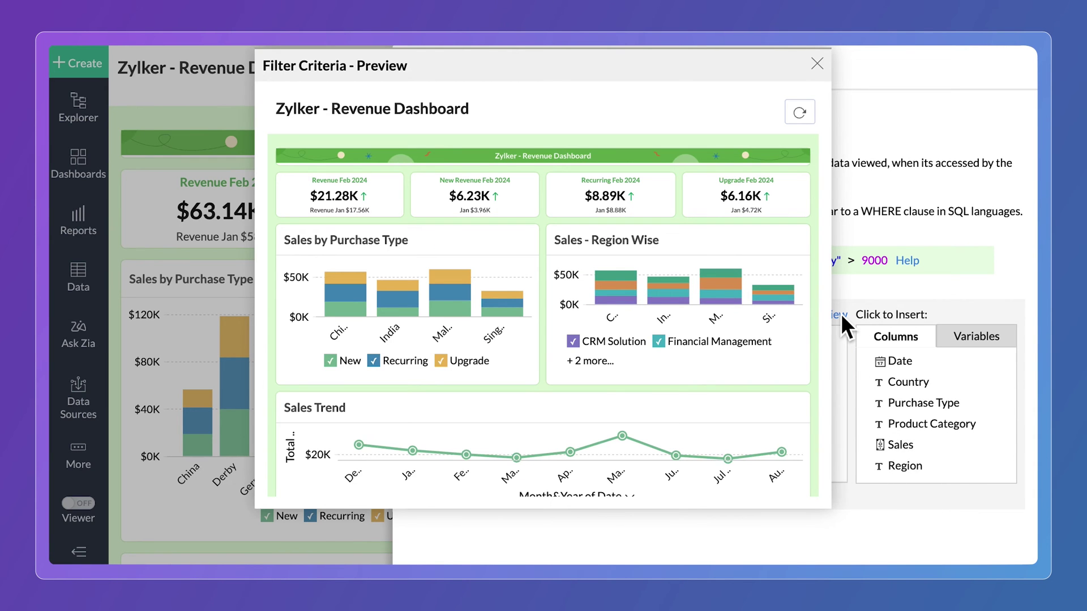
pyautogui.click(817, 65)
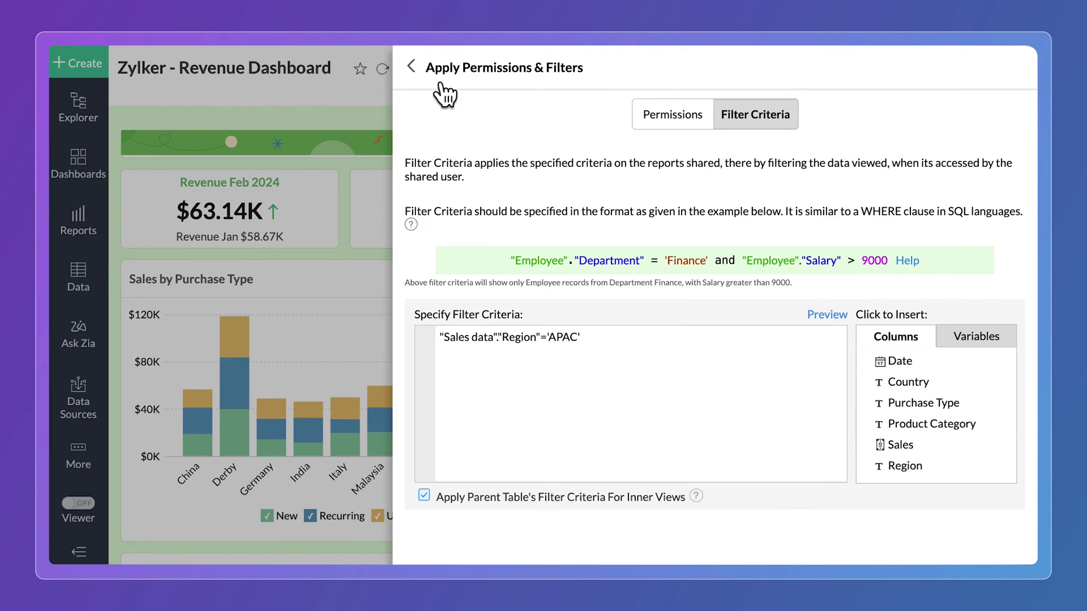
# - Review the invitation email's subject and message, then send the share
pyautogui.click(416, 68)
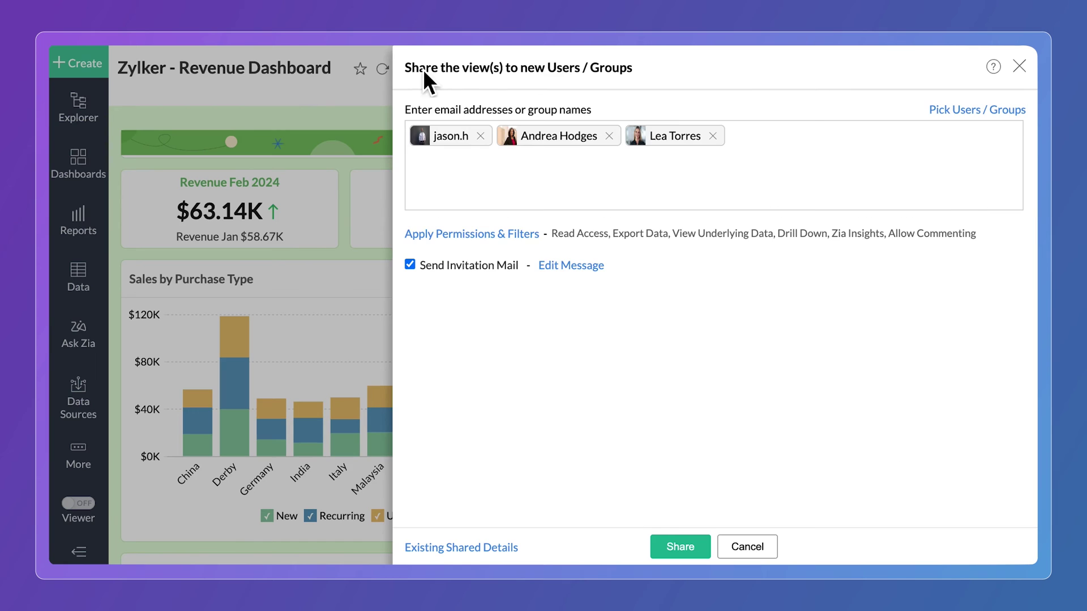
pyautogui.click(559, 270)
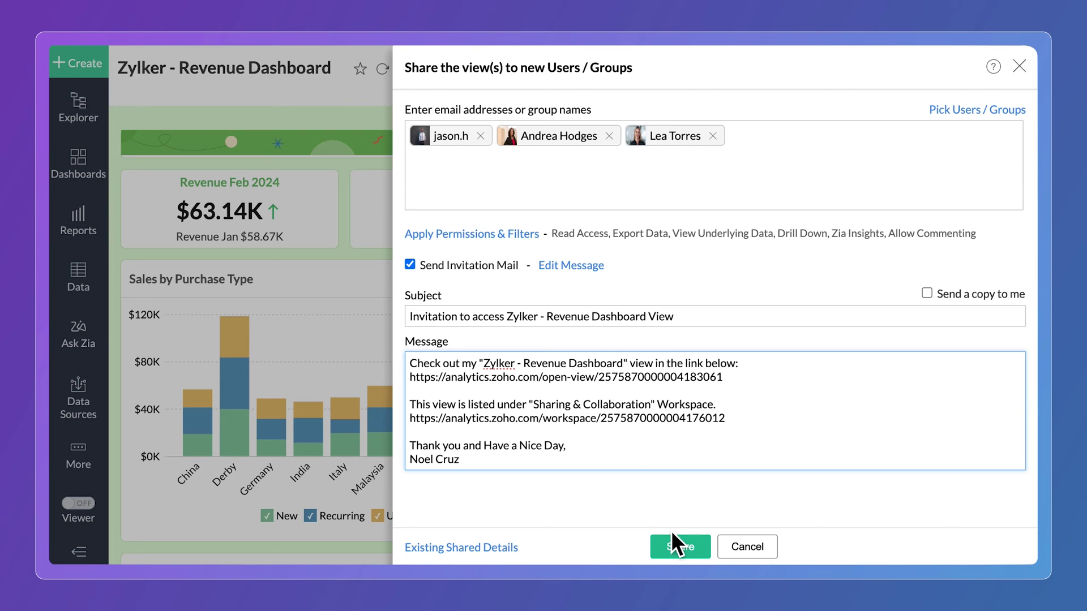
pyautogui.click(680, 546)
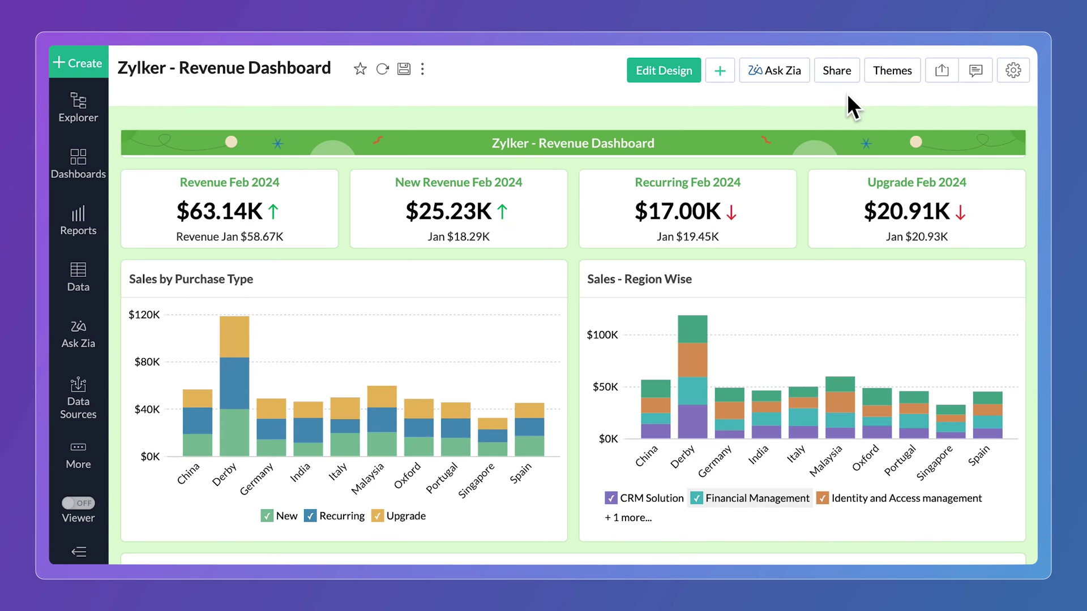
# - Edit shared permissions: drop Zia Insights, allow Share View / Child Reports, keep APAC filter
pyautogui.click(839, 71)
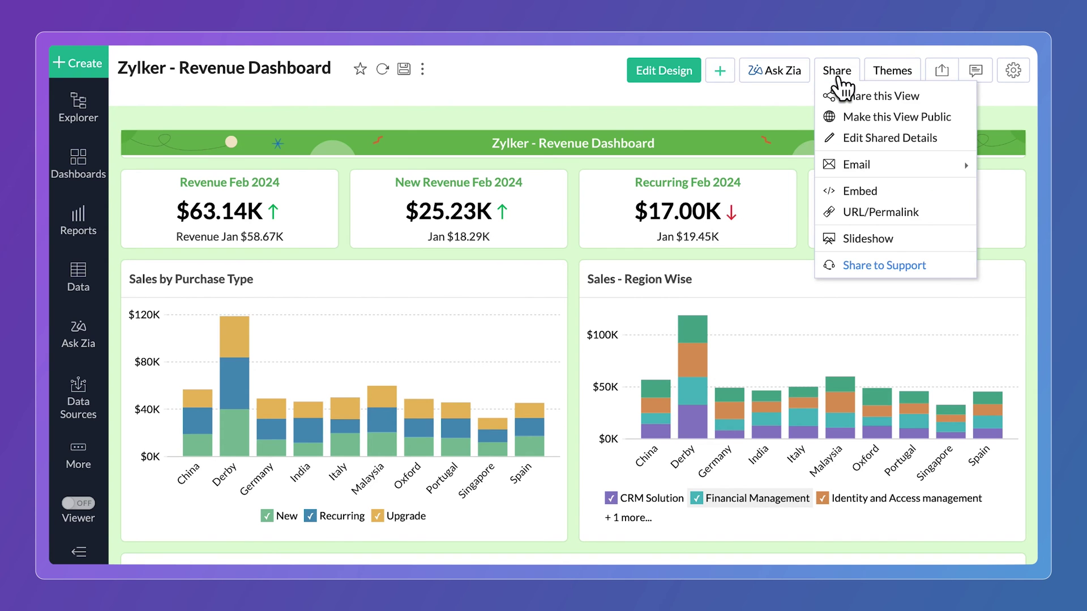
pyautogui.click(848, 139)
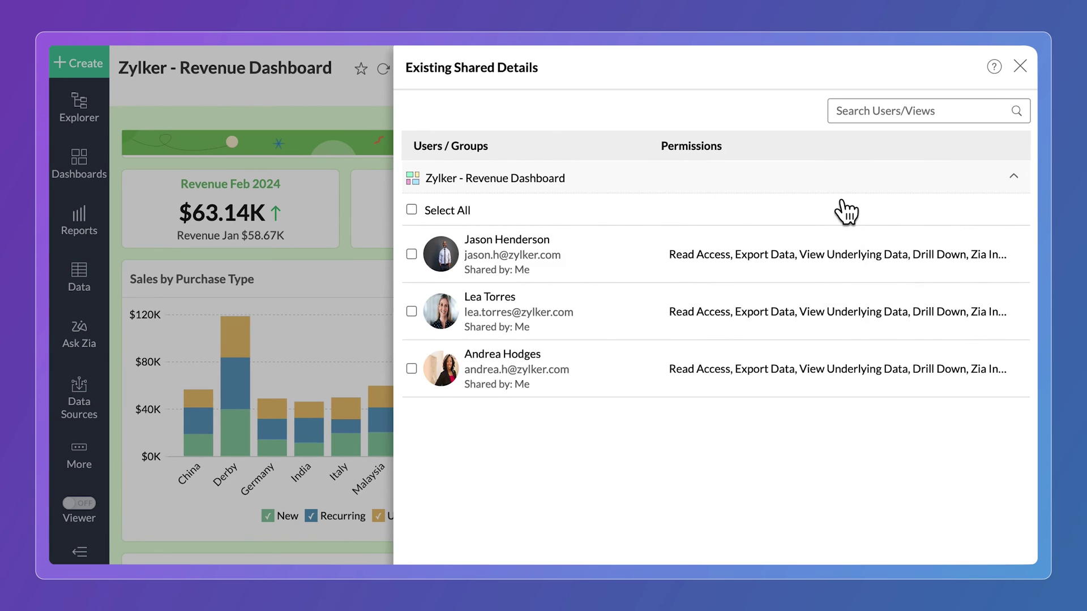
pyautogui.click(847, 212)
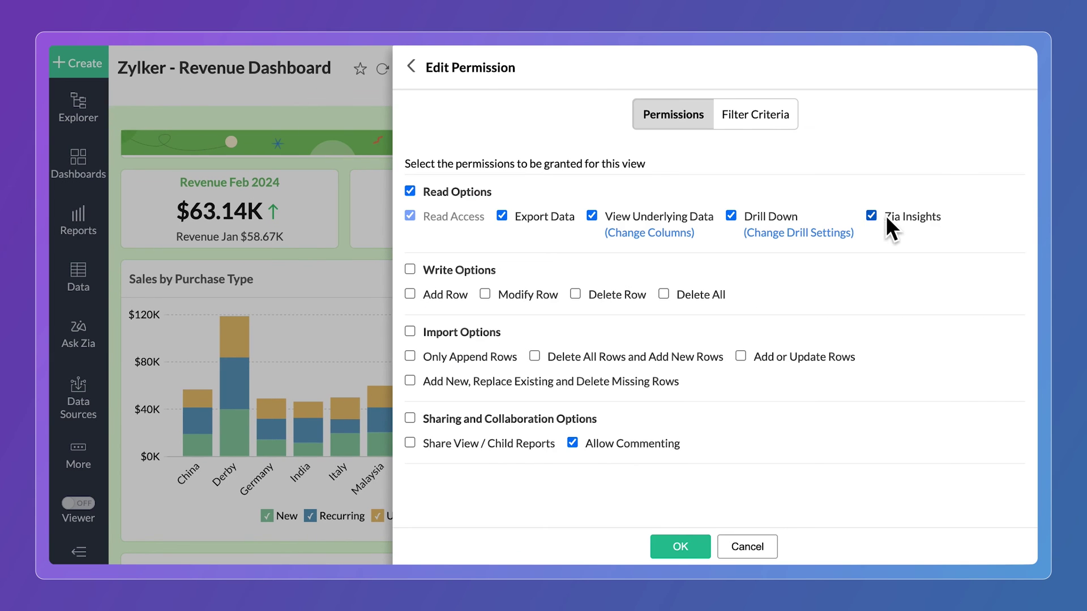
pyautogui.click(411, 419)
pyautogui.click(758, 124)
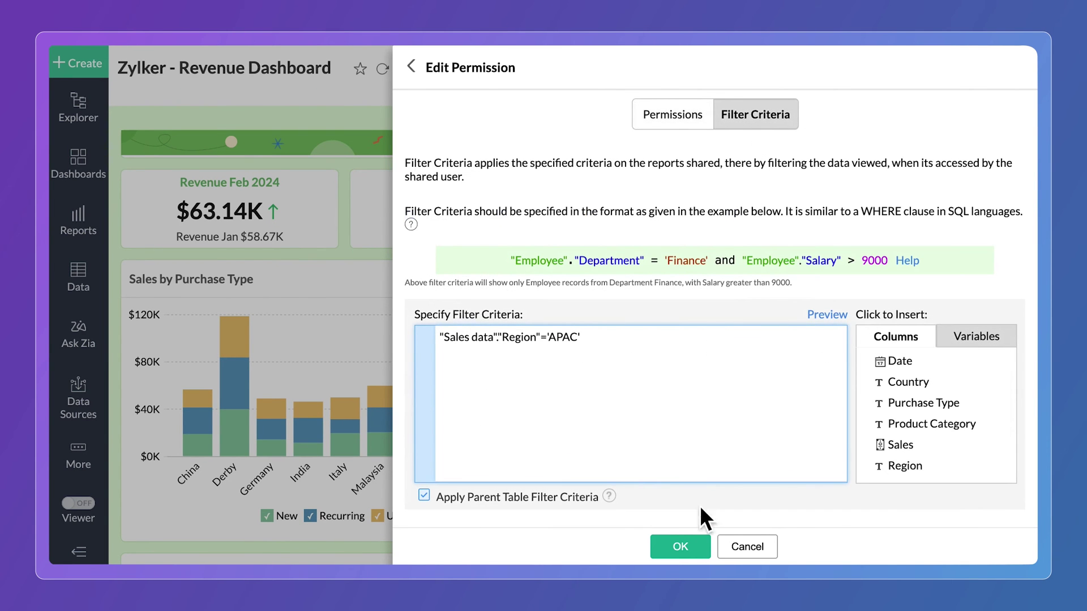
pyautogui.click(697, 549)
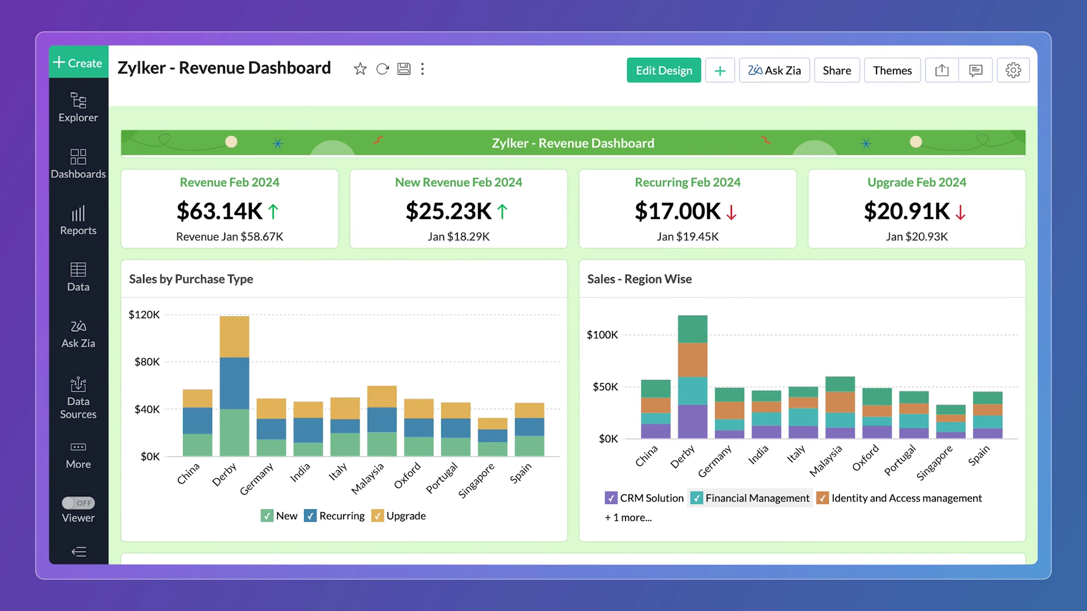
# - Share the region-wise, regional and purchase-type sales views from Explorer with a user
pyautogui.click(84, 101)
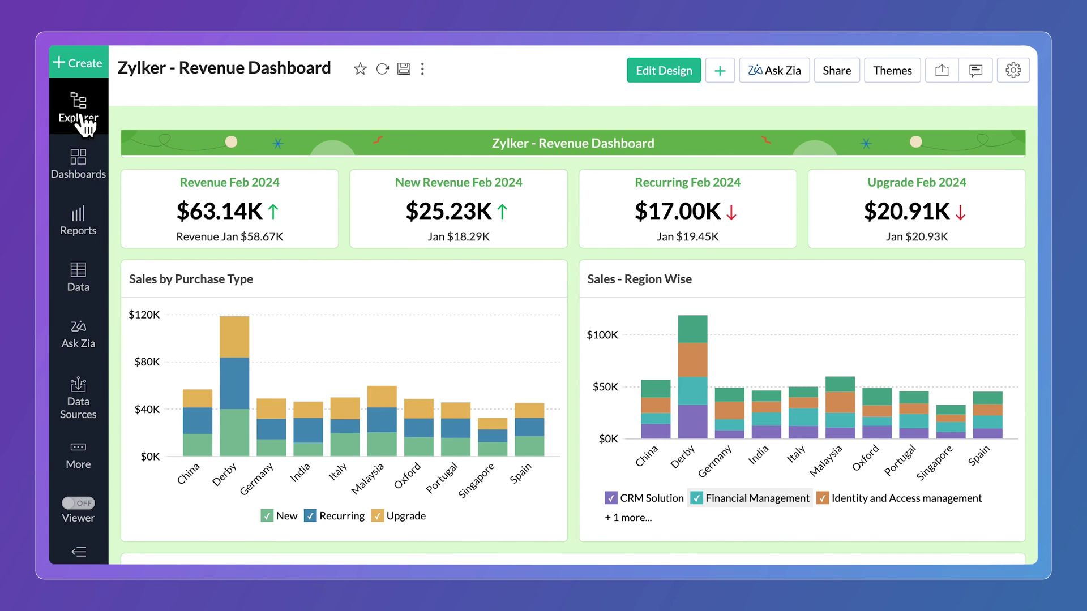
pyautogui.click(285, 192)
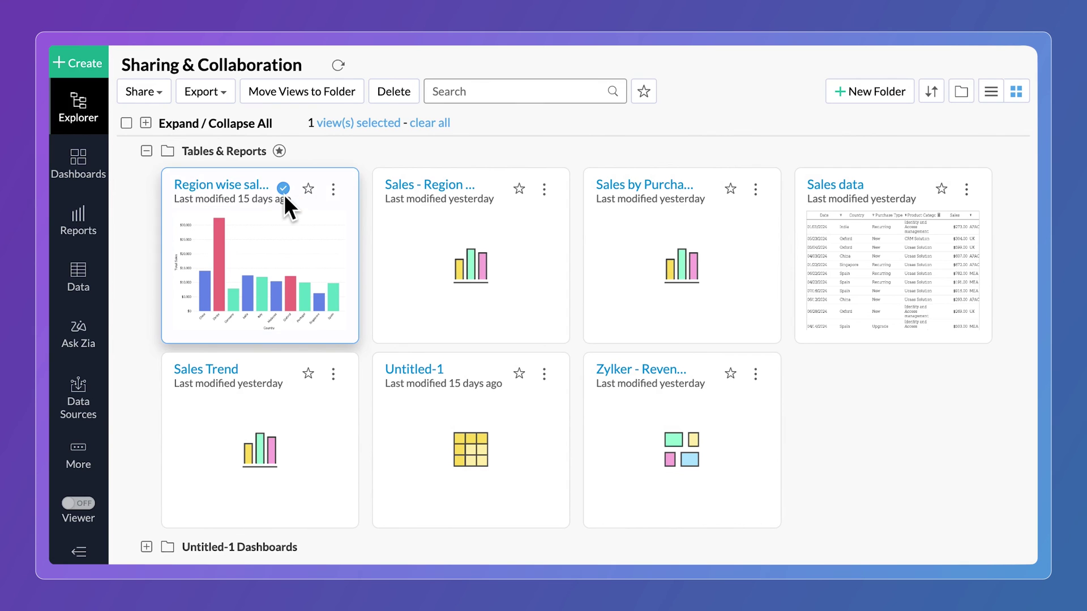
pyautogui.click(495, 191)
pyautogui.click(706, 187)
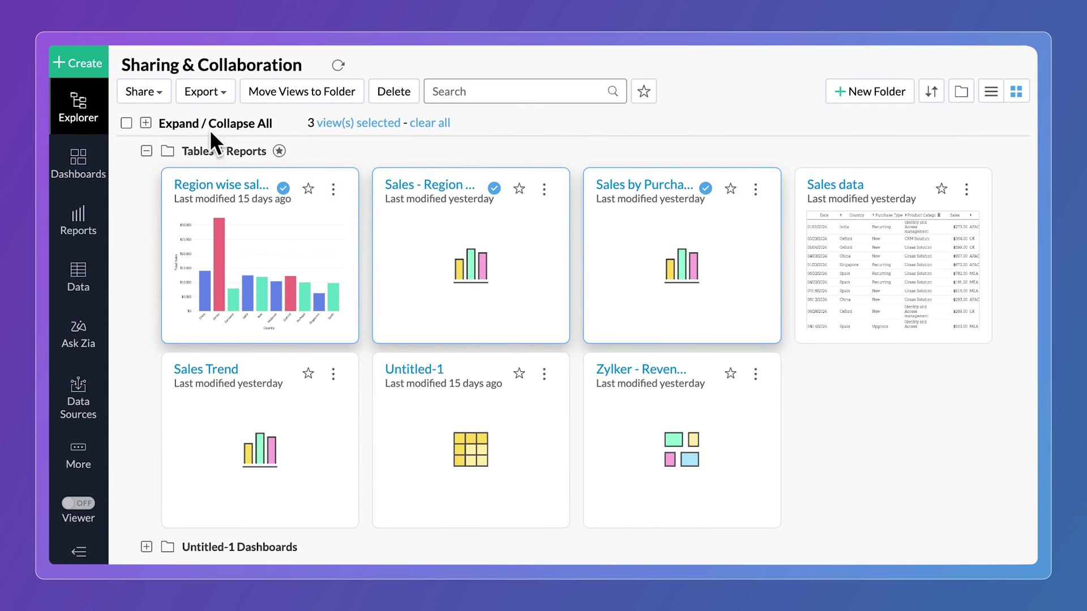
pyautogui.click(159, 95)
pyautogui.click(168, 115)
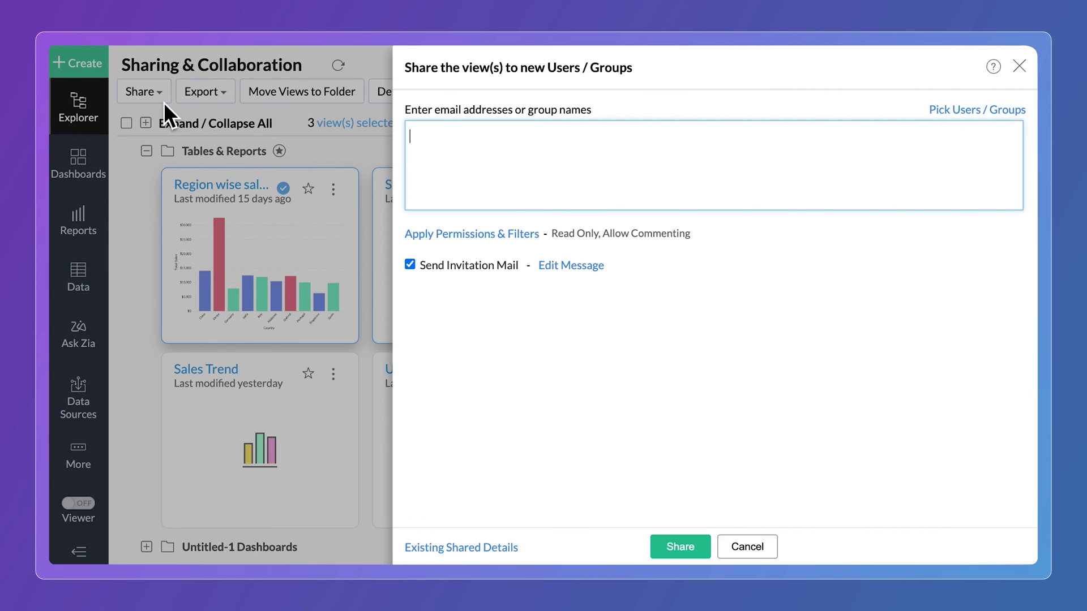
pyautogui.click(680, 547)
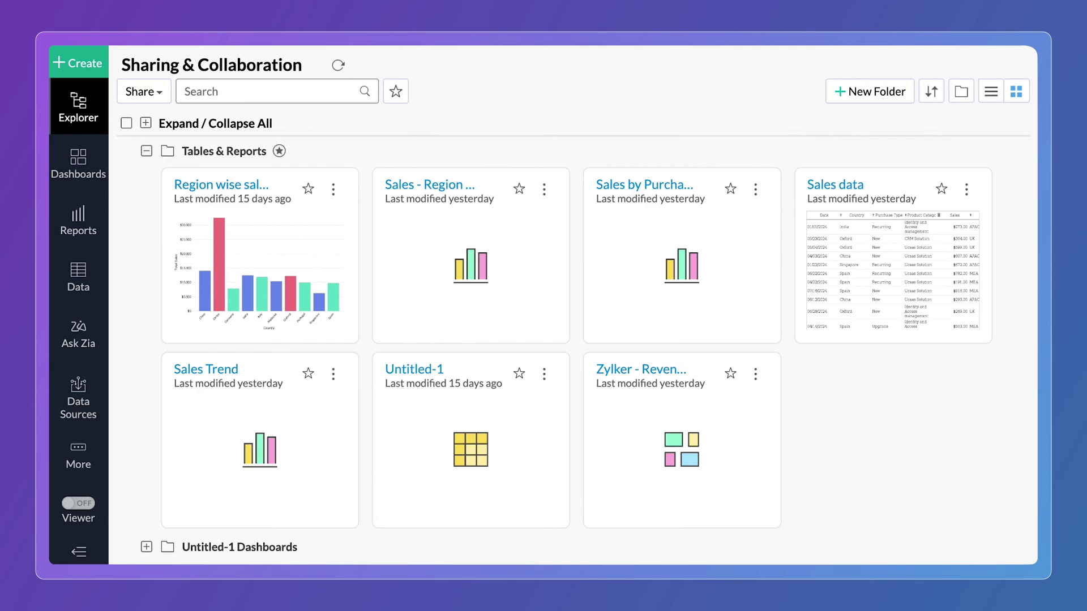